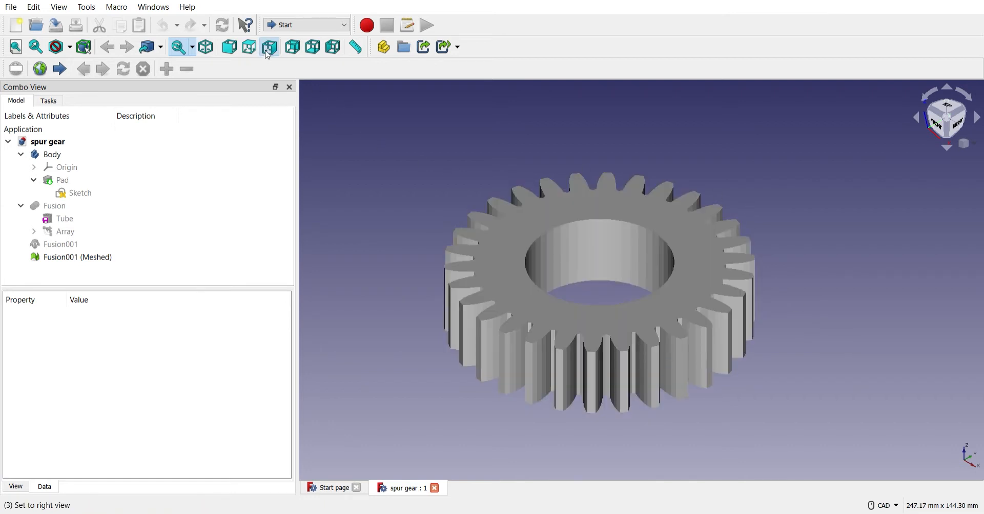
# - Inspect the meshed spur gear from the right and top views, and from a tilted angle
pyautogui.click(269, 48)
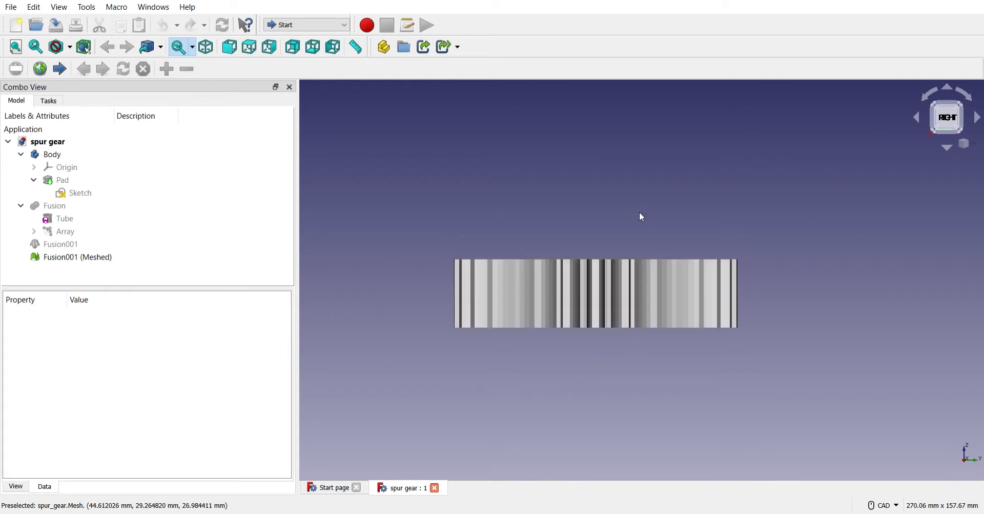
pyautogui.click(248, 49)
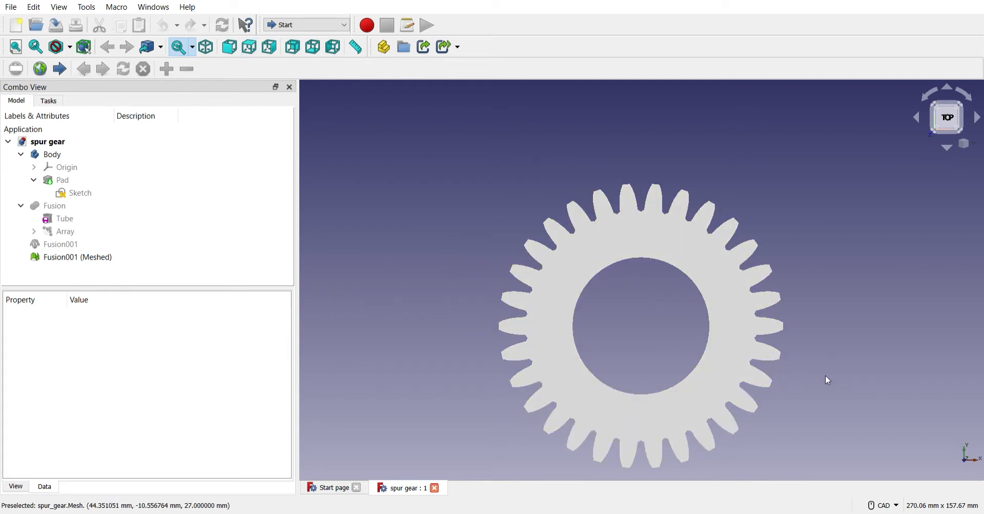
pyautogui.moveTo(883, 365); pyautogui.dragTo(809, 301, button='middle')
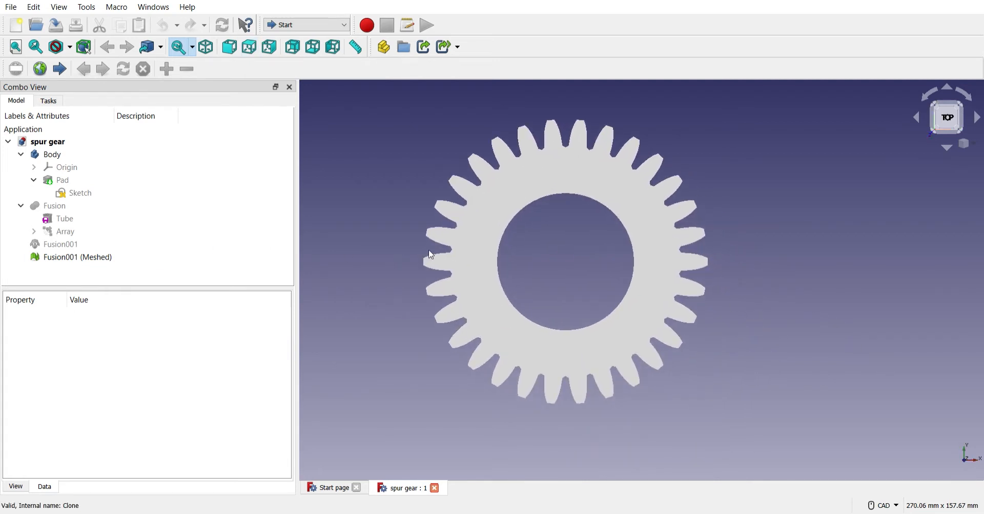
pyautogui.moveTo(741, 395); pyautogui.dragTo(753, 434, button='middle')
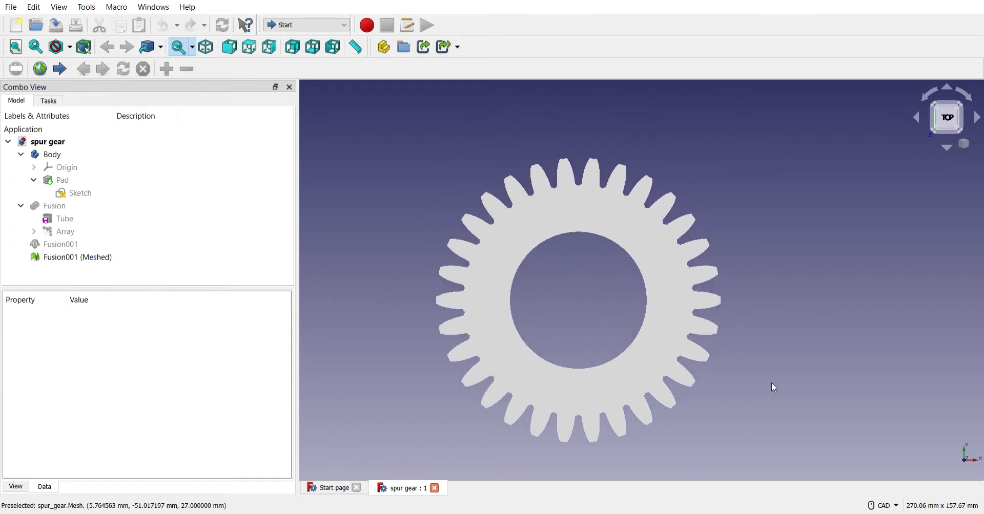
pyautogui.moveTo(717, 432); pyautogui.dragTo(672, 398, button='middle')
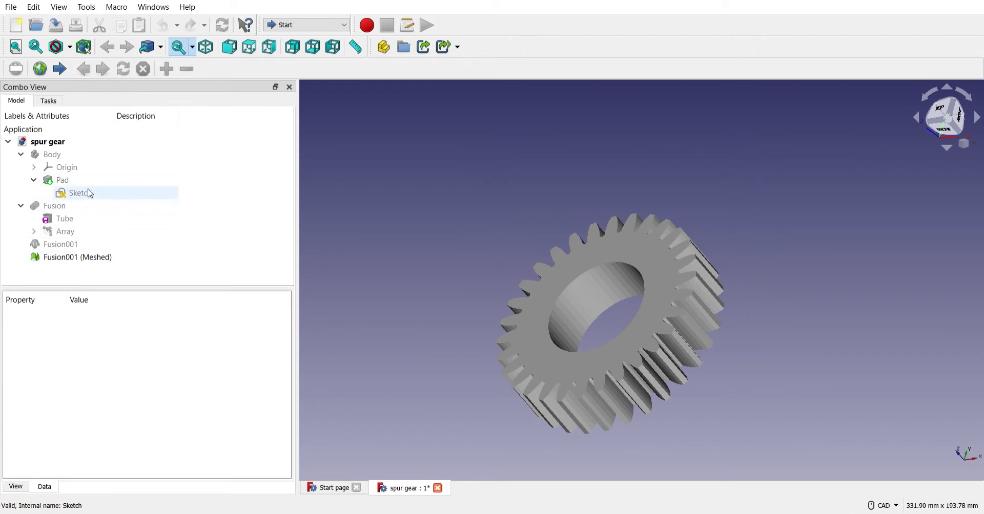
# - Hide the meshed Fusion001 gear and open the Pad's tooth sketch for editing
pyautogui.click(80, 197)
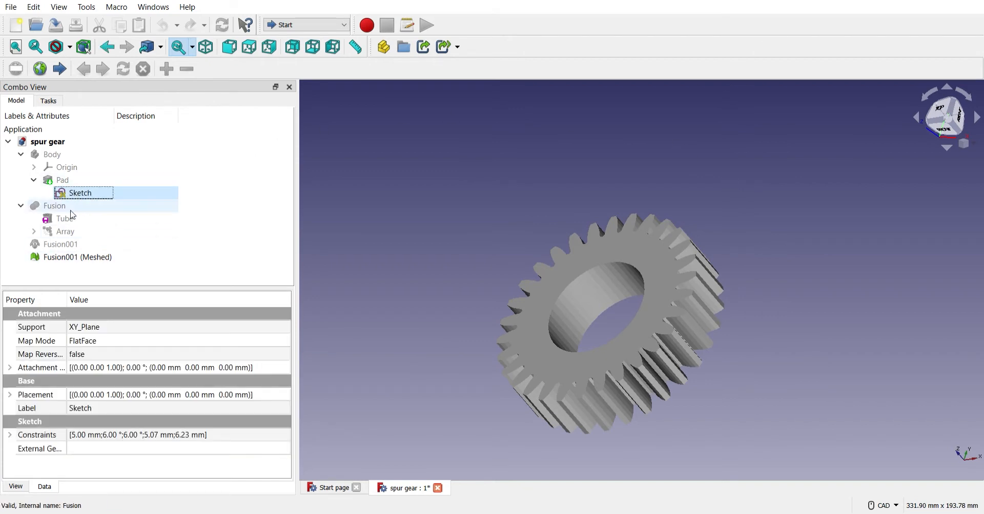
pyautogui.click(65, 258)
pyautogui.press('space')
pyautogui.doubleClick(77, 198)
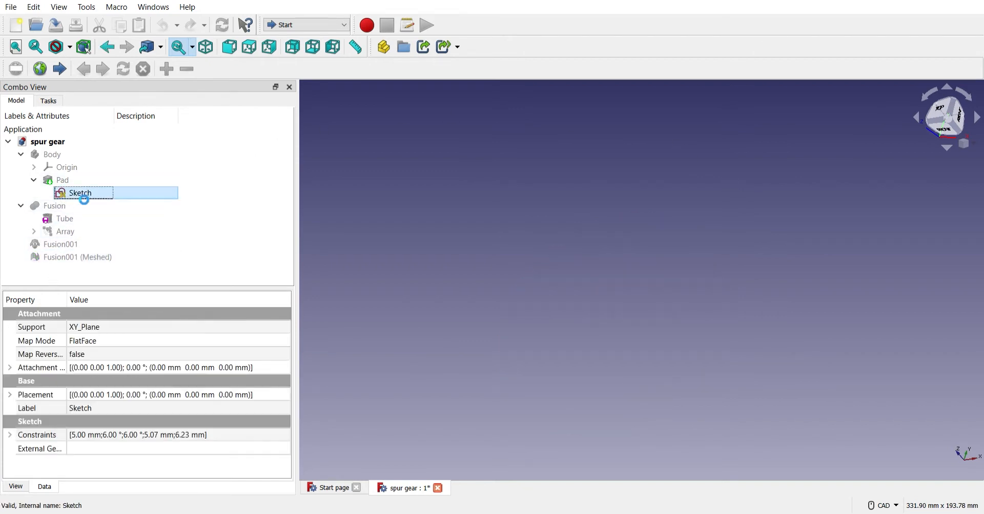
# - Examine the tooth sketch's construction lines, curved tooth profile and dimension constraints, and close the sketch
pyautogui.scroll(5, 527, 301)
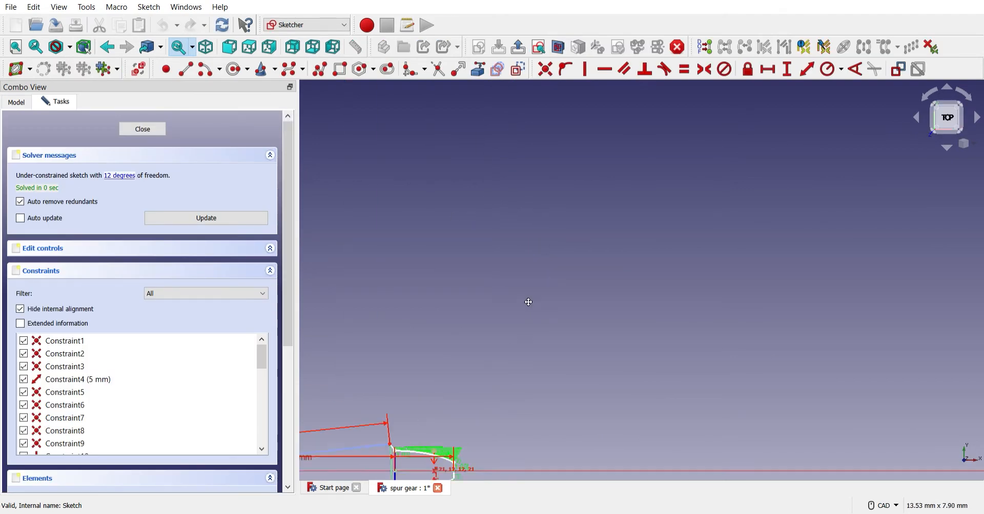
pyautogui.moveTo(533, 295); pyautogui.dragTo(693, 169, button='middle')
pyautogui.moveTo(624, 252); pyautogui.dragTo(792, 195, button='middle')
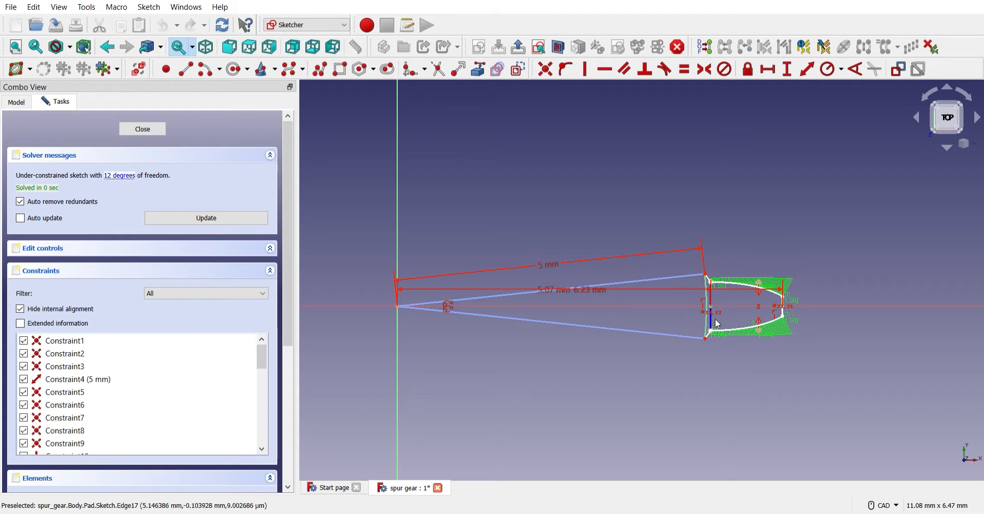
pyautogui.scroll(1, 706, 357)
pyautogui.scroll(1, 704, 343)
pyautogui.moveTo(703, 339); pyautogui.dragTo(747, 332, button='middle')
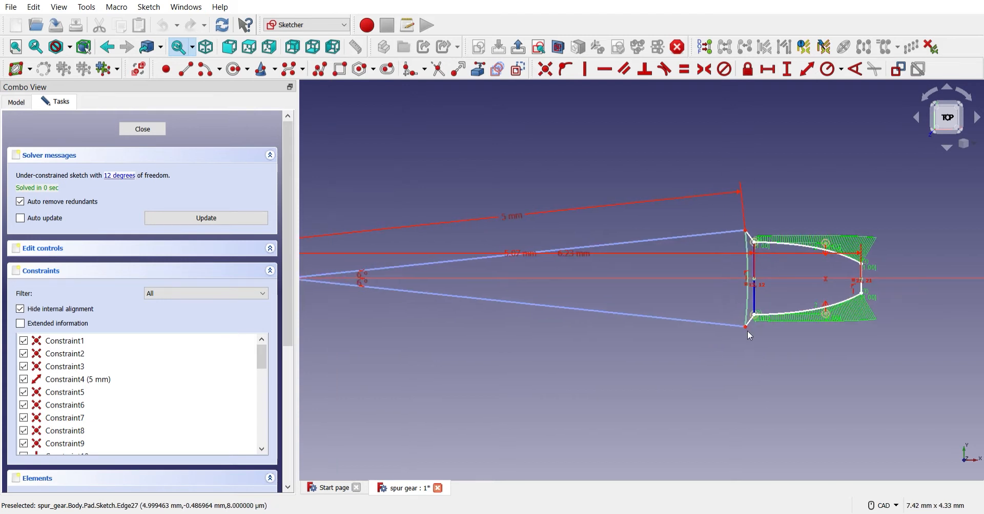
pyautogui.moveTo(773, 204); pyautogui.dragTo(827, 199, button='middle')
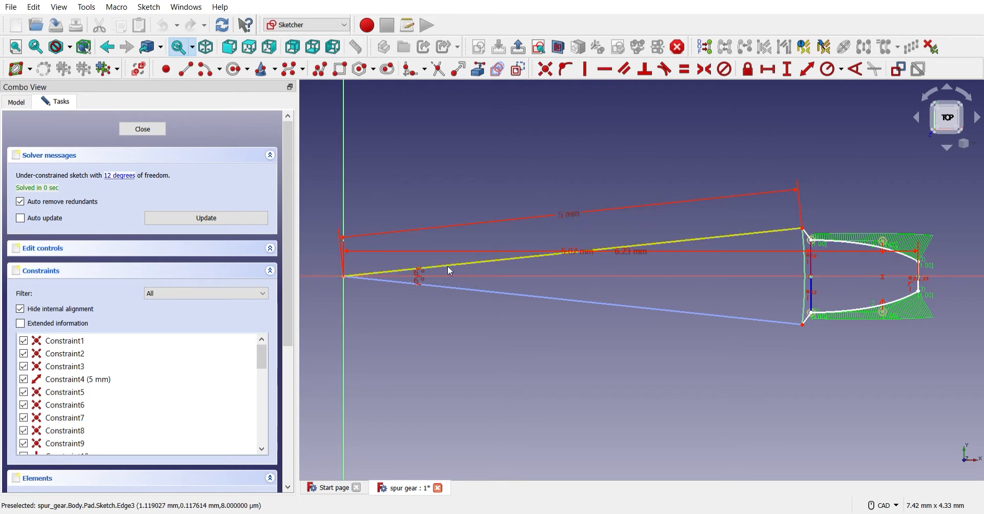
pyautogui.scroll(1, 436, 277)
pyautogui.moveTo(436, 276); pyautogui.dragTo(478, 274, button='middle')
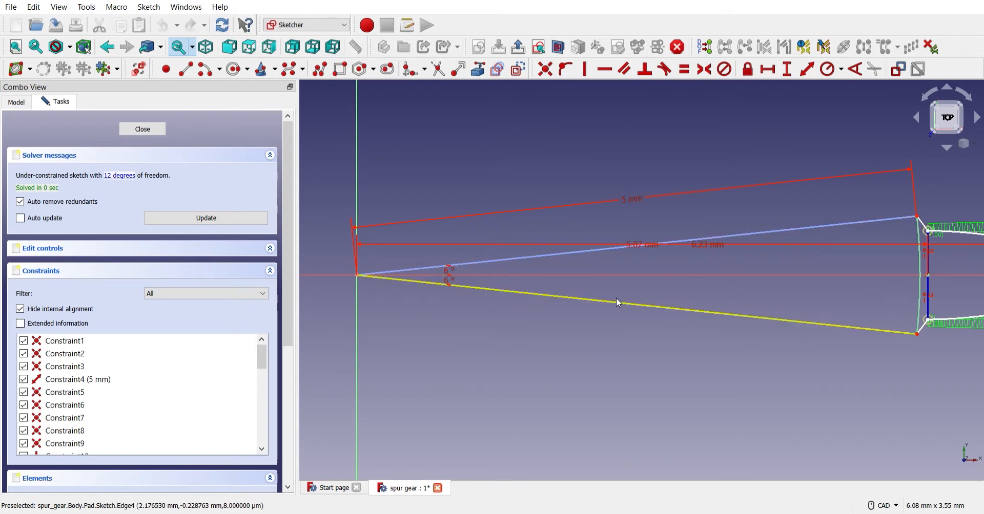
pyautogui.scroll(-2, 584, 347)
pyautogui.scroll(4, 673, 347)
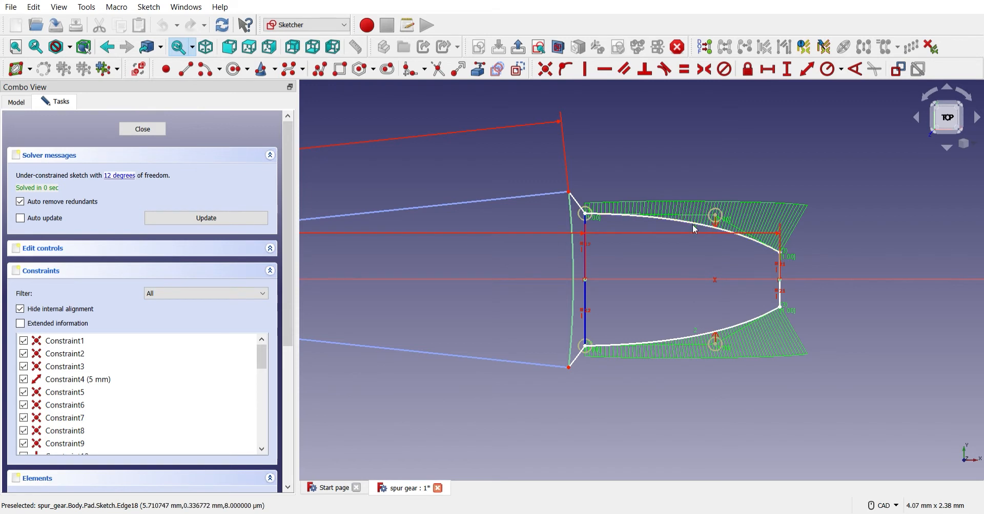
pyautogui.scroll(1, 715, 215)
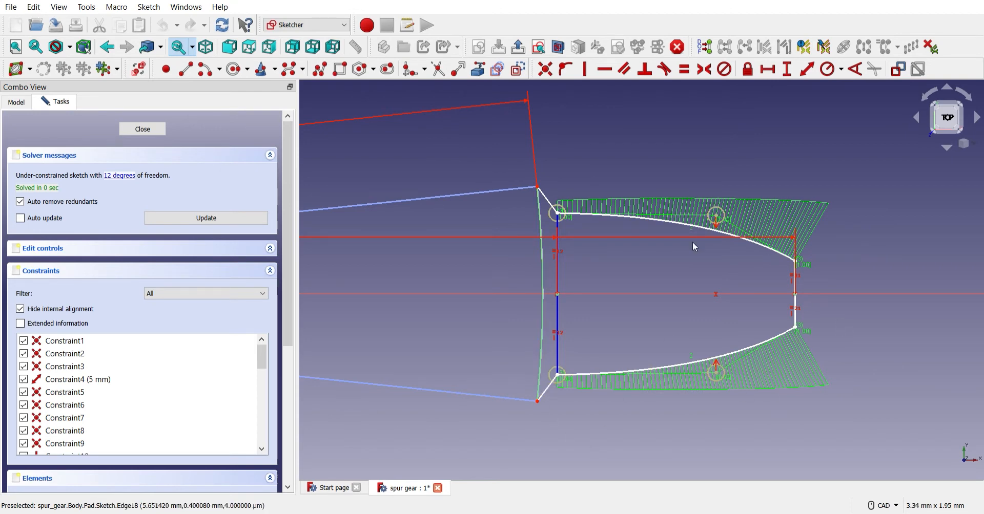
pyautogui.scroll(-5, 694, 247)
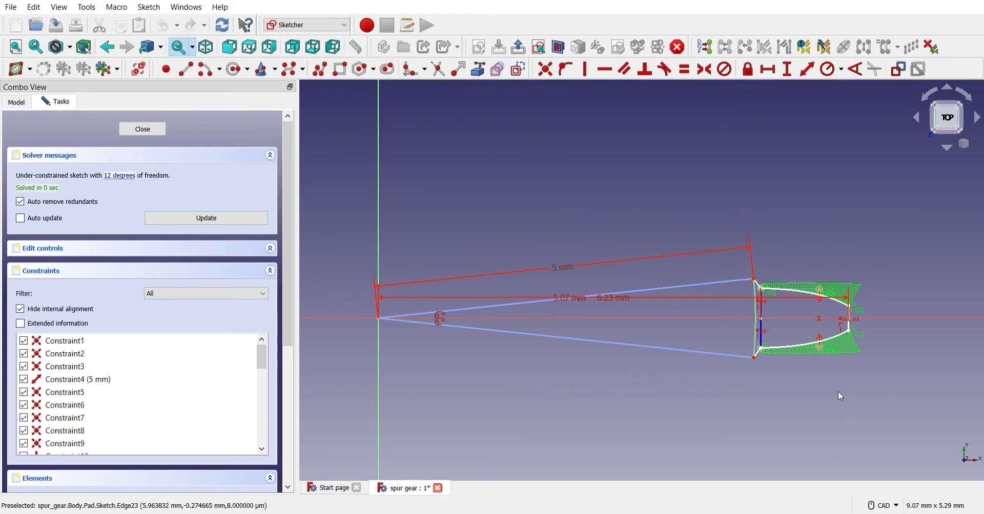
pyautogui.scroll(5, 722, 305)
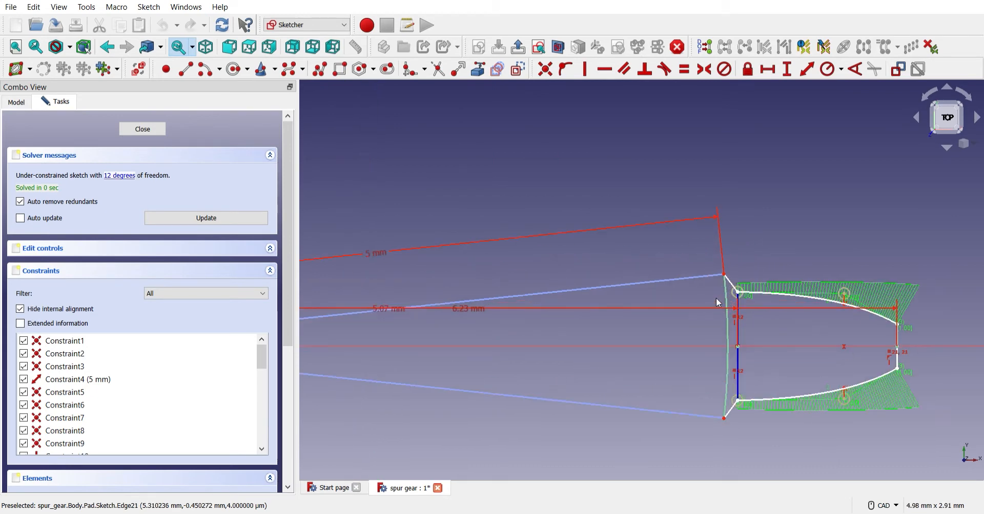
pyautogui.scroll(-3, 887, 172)
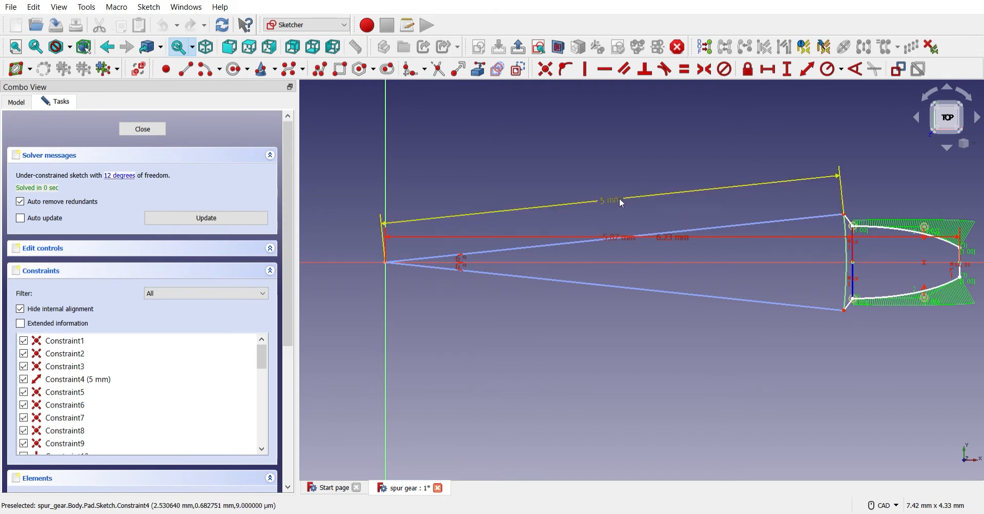
pyautogui.click(142, 129)
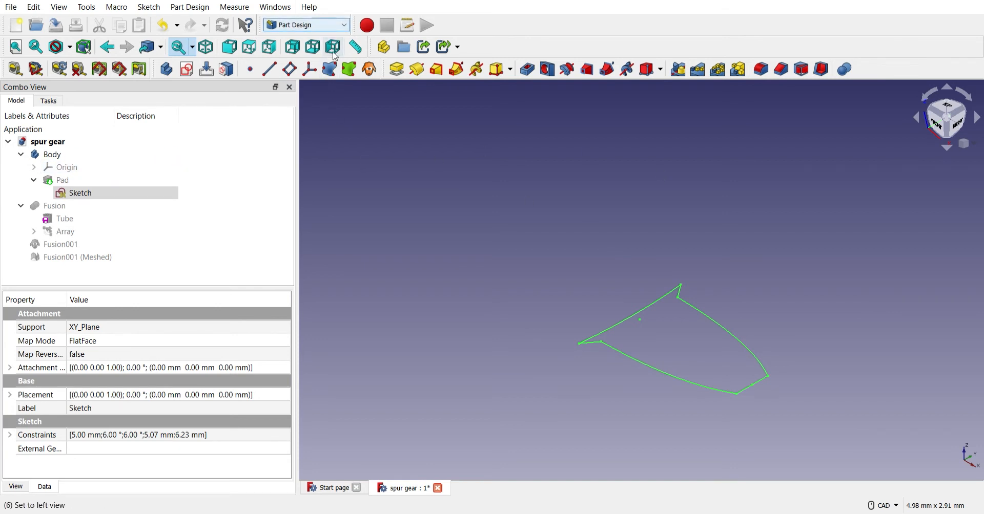
# - Show the Pad of the single tooth and hide its sketch
pyautogui.click(70, 180)
pyautogui.press('space')
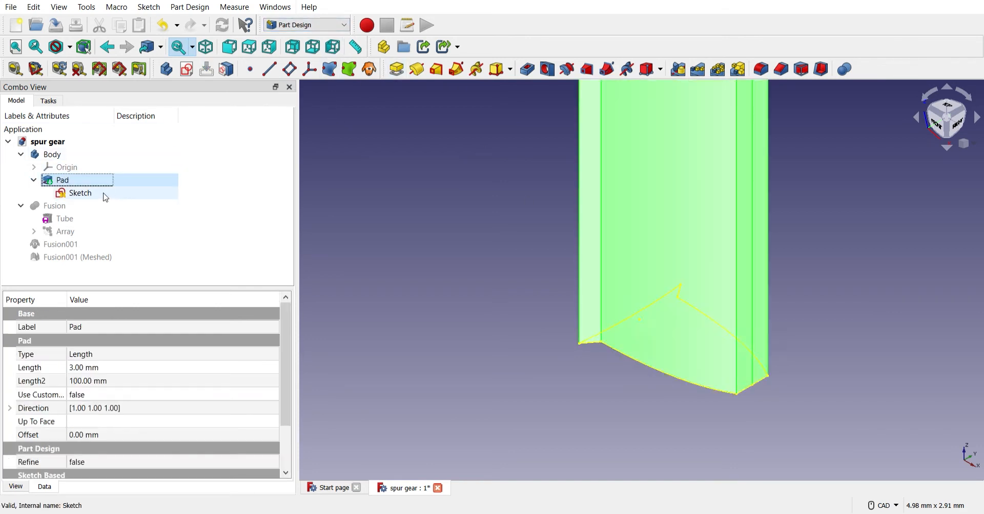
pyautogui.press('Down')
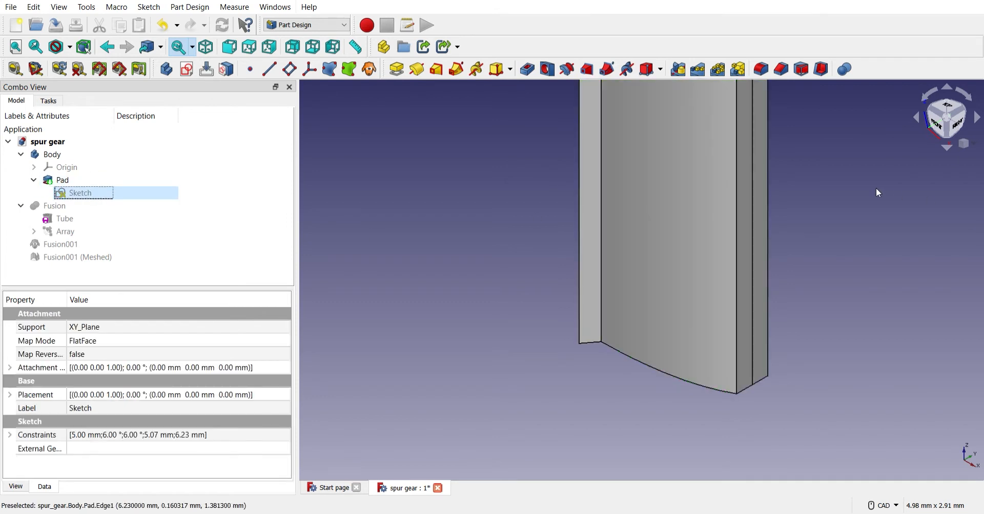
pyautogui.scroll(-3, 849, 244)
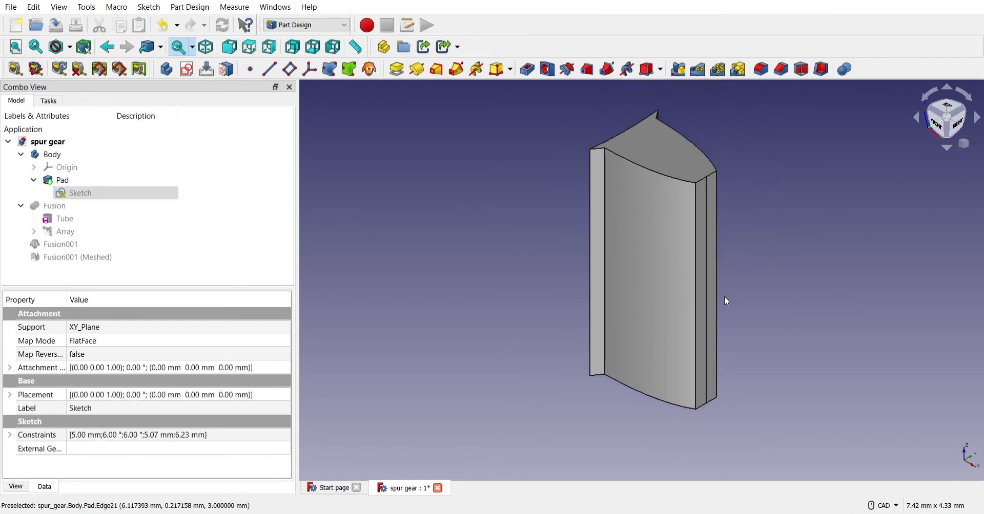
pyautogui.scroll(-3, 759, 251)
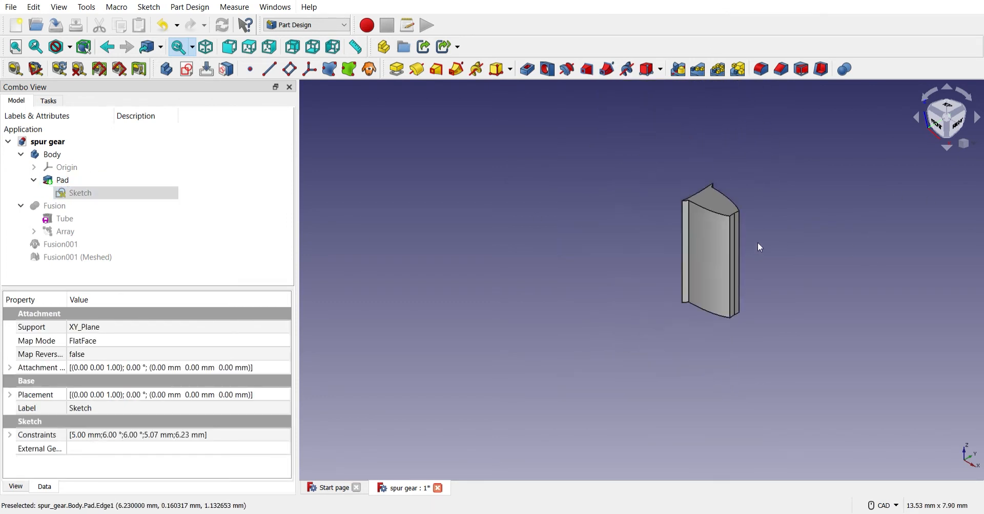
# - Show the Tube beside the padded tooth and review its outer radius, inner radius and height parameters
pyautogui.click(63, 219)
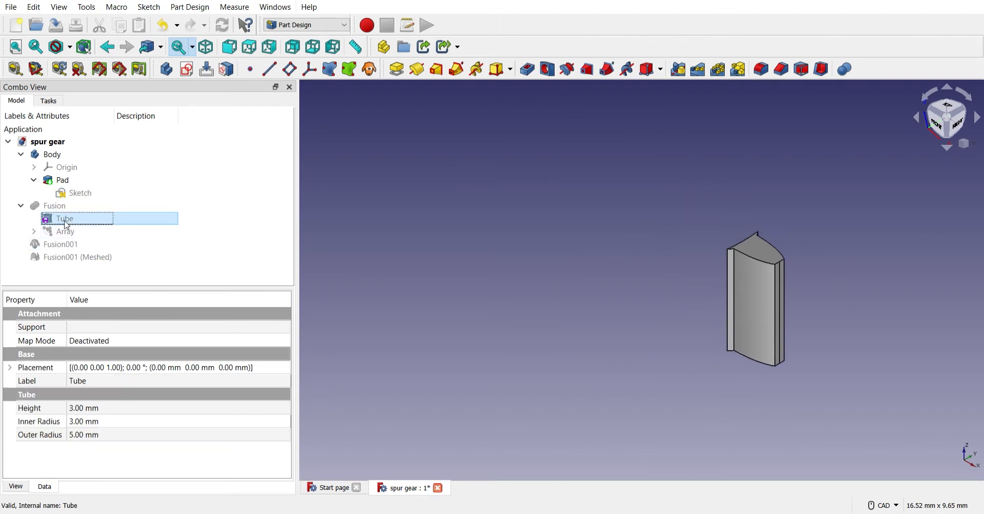
pyautogui.press('space')
pyautogui.moveTo(825, 196); pyautogui.dragTo(806, 217, button='middle')
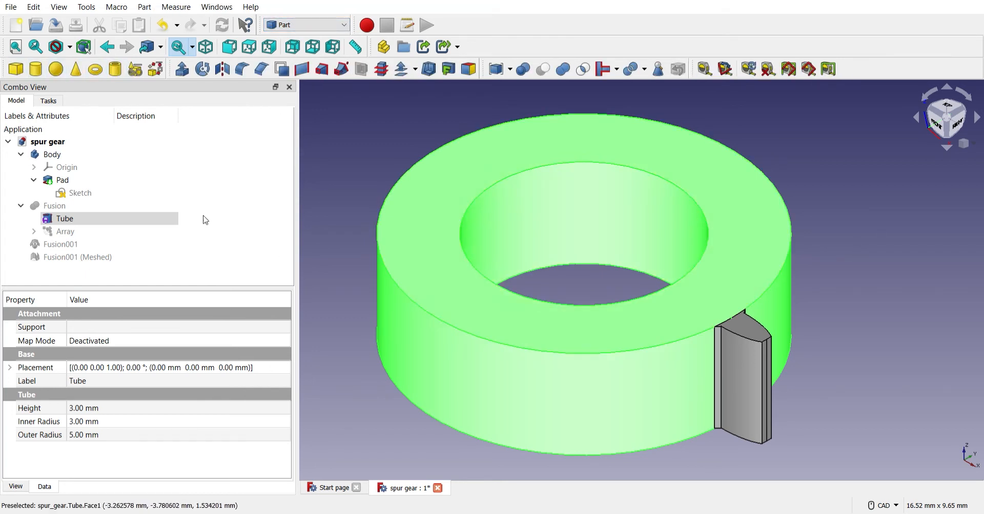
pyautogui.doubleClick(64, 219)
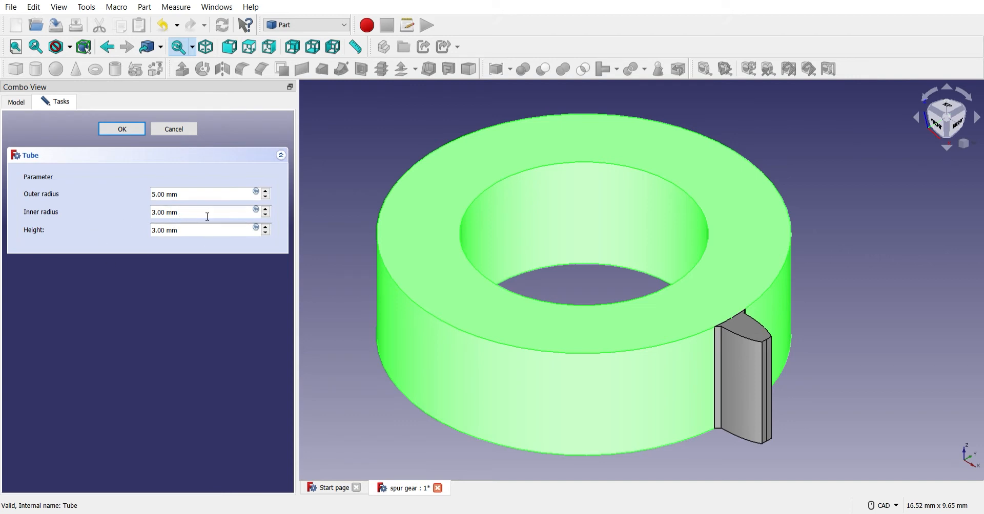
pyautogui.click(186, 131)
pyautogui.click(888, 243)
pyautogui.scroll(-1, 887, 243)
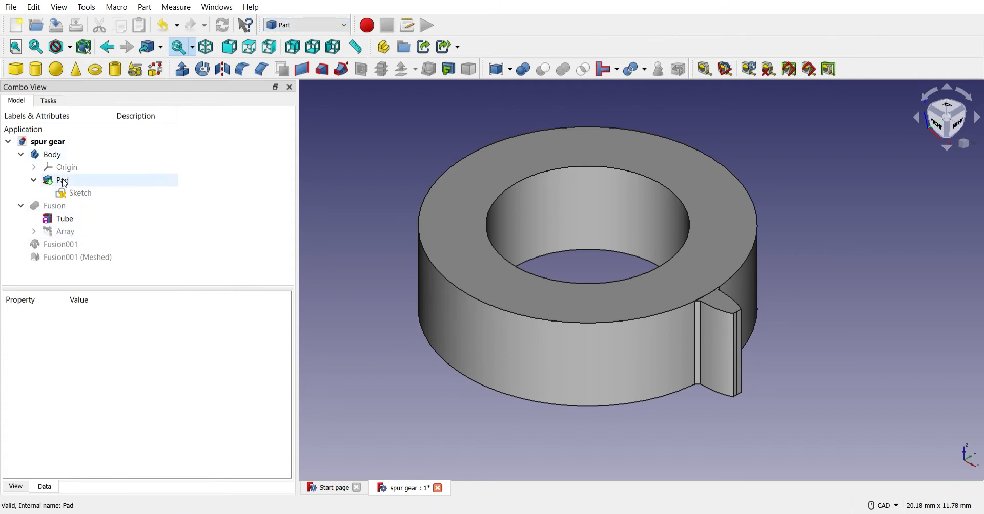
# - Show the polar Array of teeth around the tube and hide the single Pad tooth
pyautogui.click(64, 237)
pyautogui.press('space')
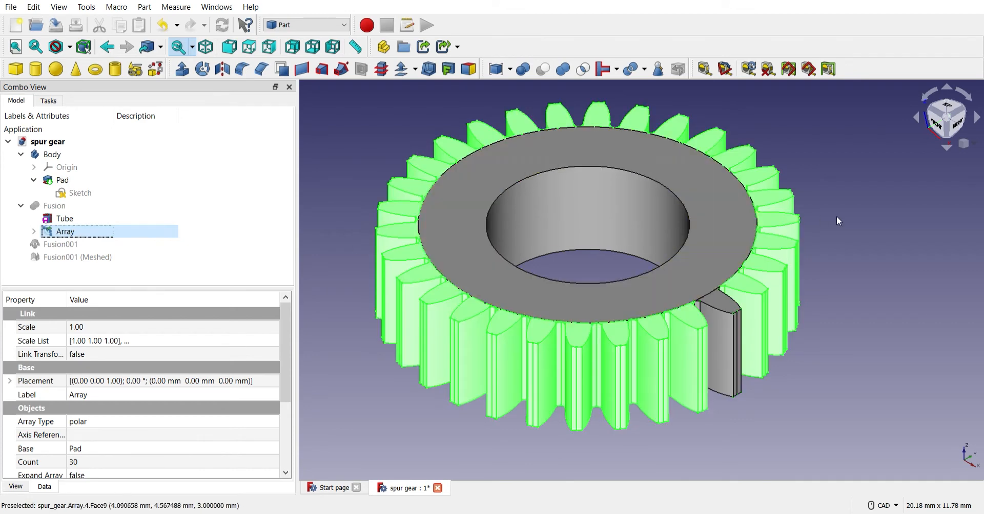
pyautogui.click(861, 199)
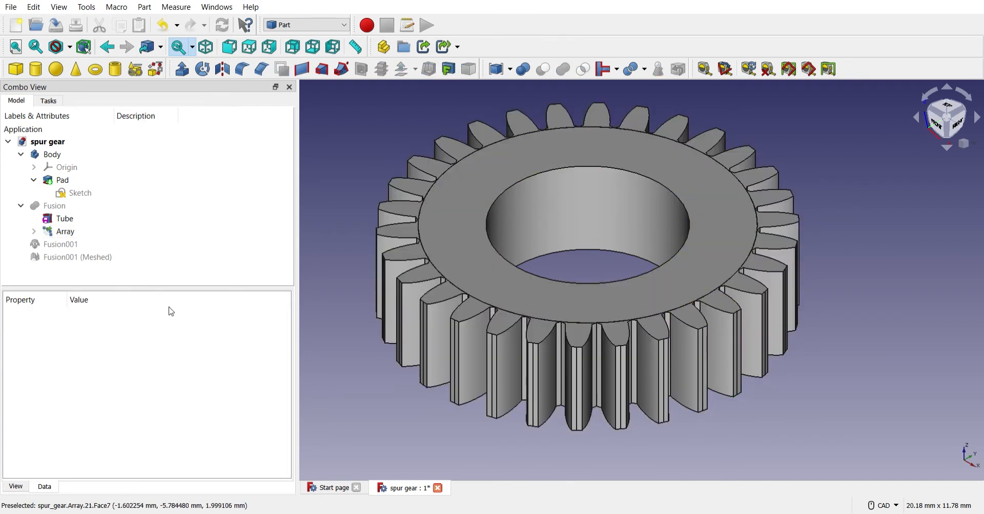
pyautogui.click(62, 180)
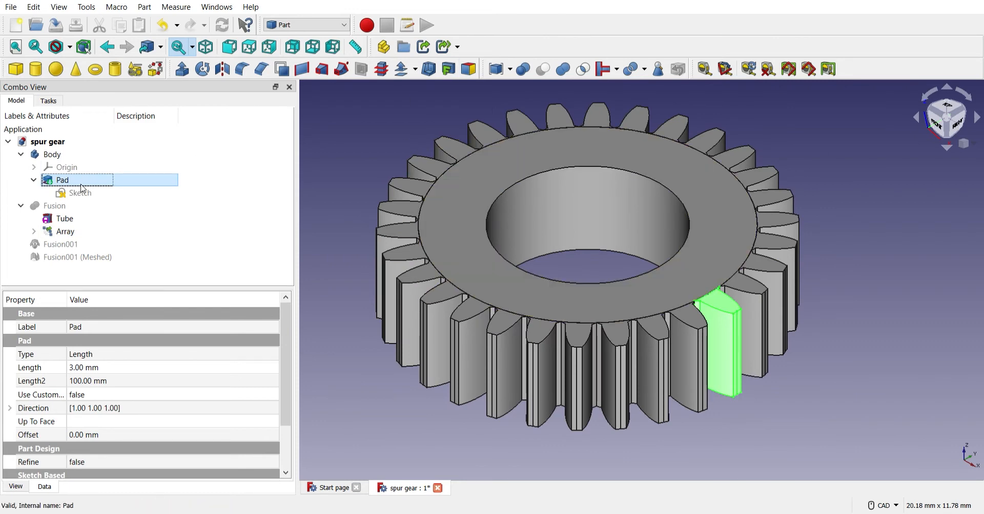
pyautogui.press('space')
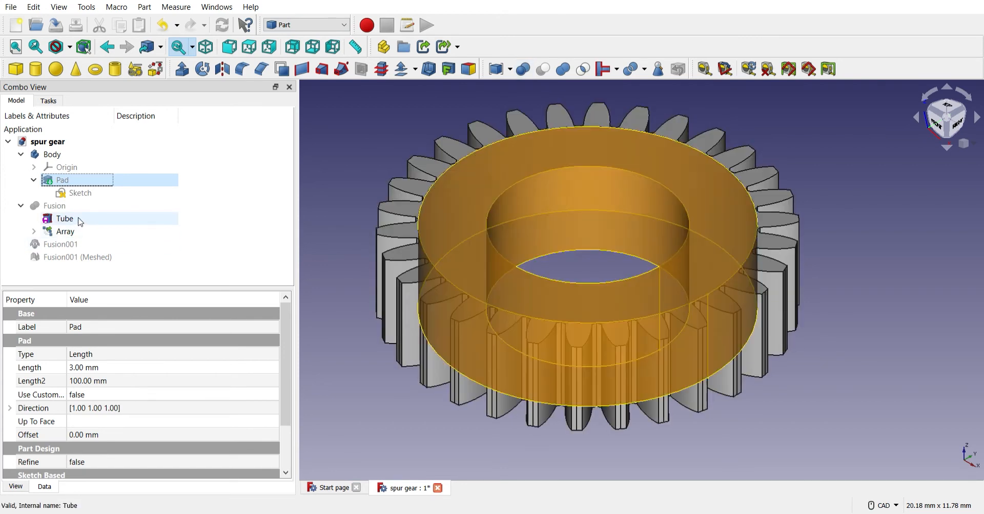
# - Show the Fusion solid in place of its separate Tube and Array components
pyautogui.click(61, 207)
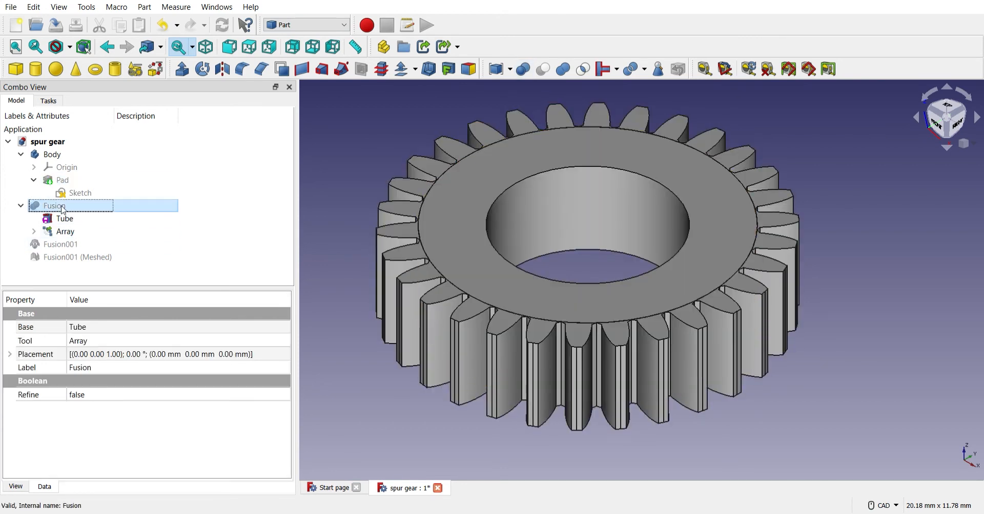
pyautogui.click(69, 221)
pyautogui.click(65, 232)
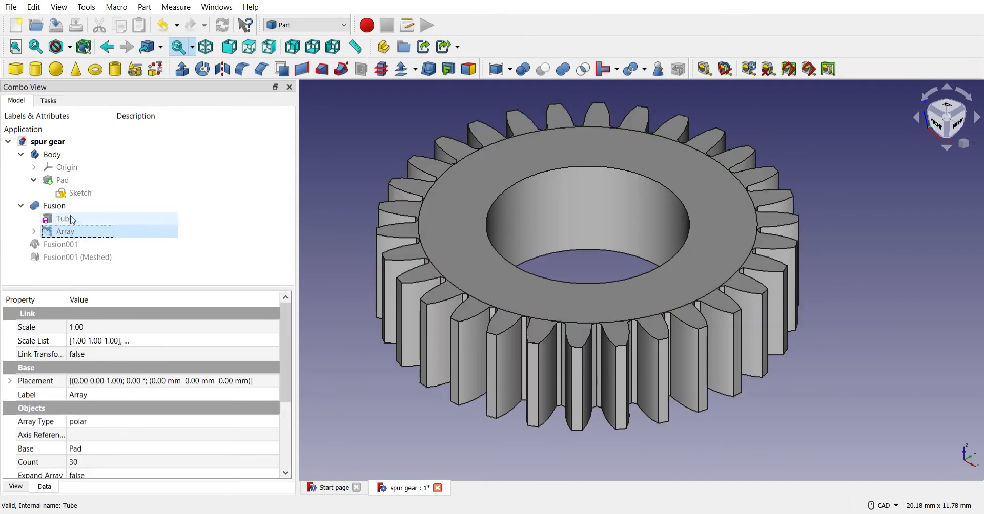
pyautogui.click(491, 258)
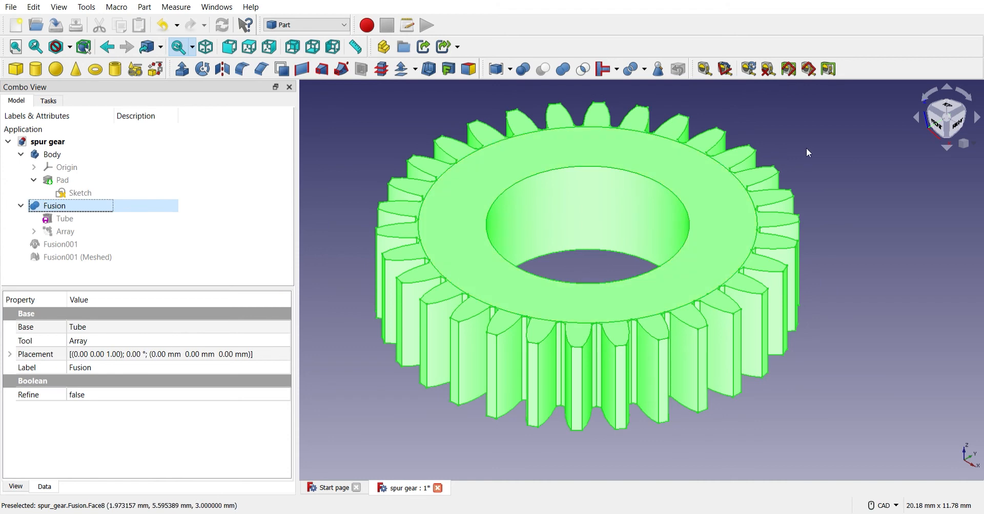
pyautogui.moveTo(830, 143); pyautogui.dragTo(842, 153, button='middle')
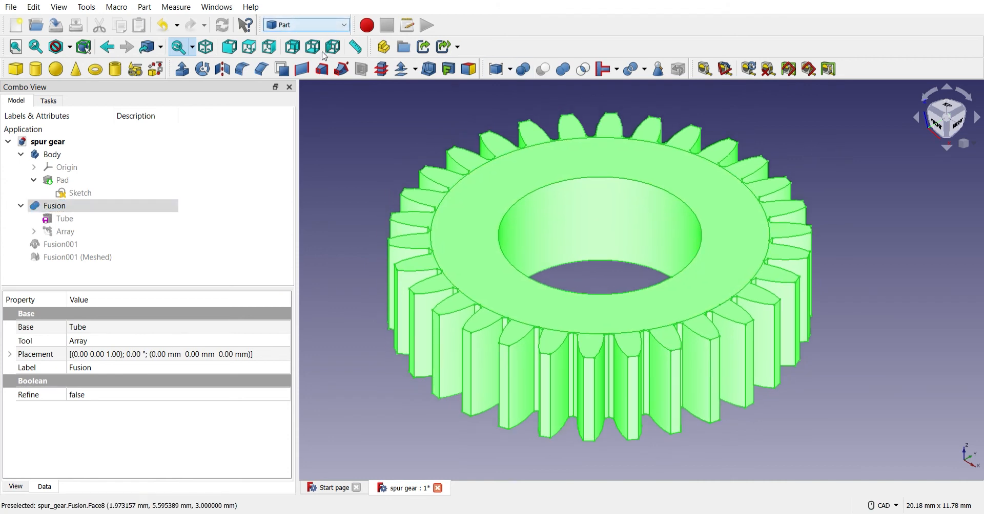
pyautogui.scroll(-5, 854, 154)
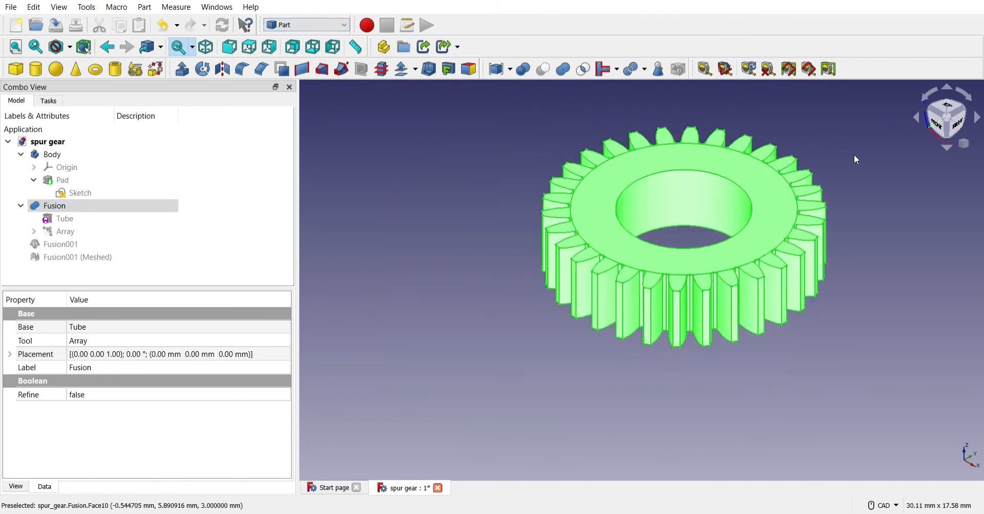
# - Show the scaled clone Fusion001 in place of the original Fusion solid
pyautogui.moveTo(869, 133); pyautogui.dragTo(746, 231, button='middle')
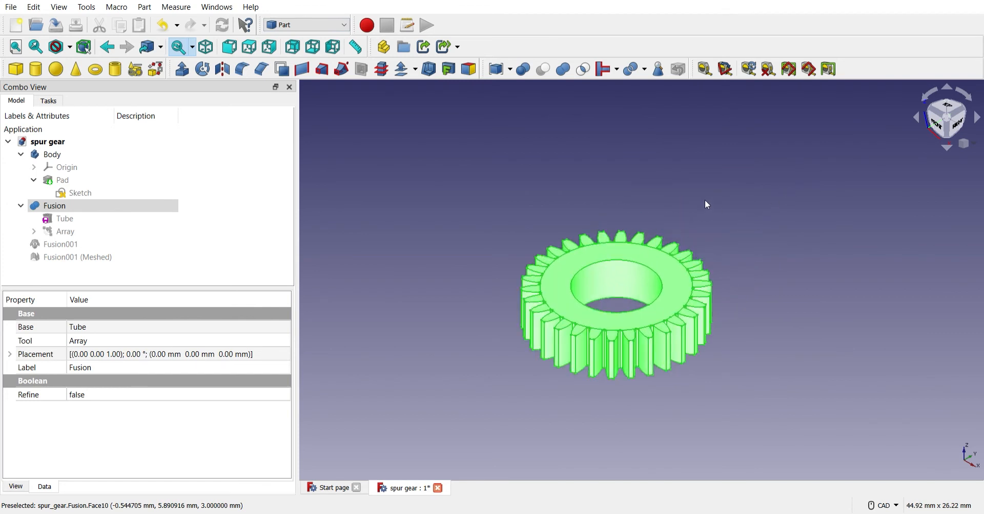
pyautogui.scroll(-3, 502, 217)
pyautogui.moveTo(597, 187); pyautogui.dragTo(712, 215, button='middle')
pyautogui.click(64, 248)
pyautogui.scroll(5, 561, 211)
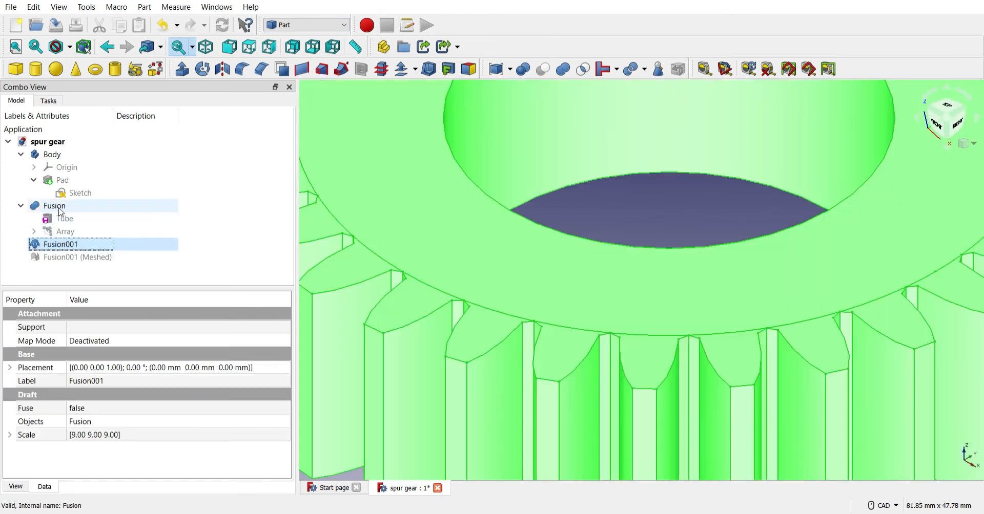
pyautogui.scroll(-3, 581, 189)
pyautogui.click(55, 205)
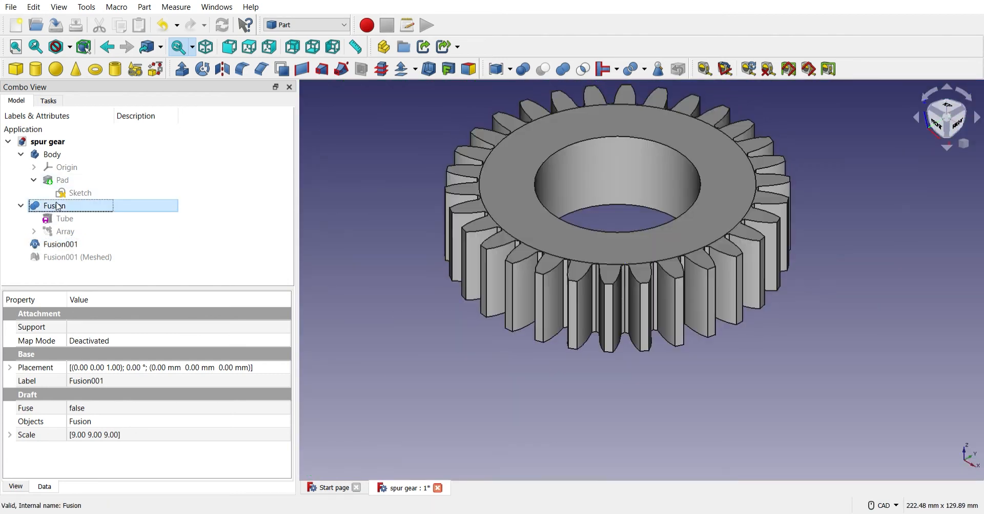
pyautogui.moveTo(808, 154); pyautogui.dragTo(823, 219, button='middle')
pyautogui.scroll(2, 823, 220)
pyautogui.scroll(-2, 827, 215)
pyautogui.middleClick(833, 210)
pyautogui.scroll(-2, 745, 225)
pyautogui.moveTo(722, 226); pyautogui.dragTo(795, 215, button='middle')
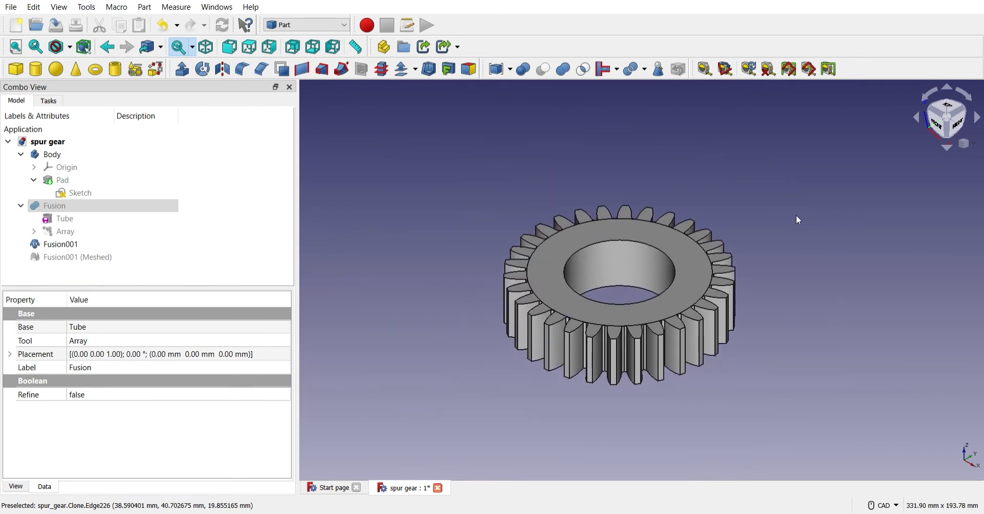
# - Show the Fusion001 (Meshed) mesh of the gear and hide the Fusion001 solid
pyautogui.click(49, 240)
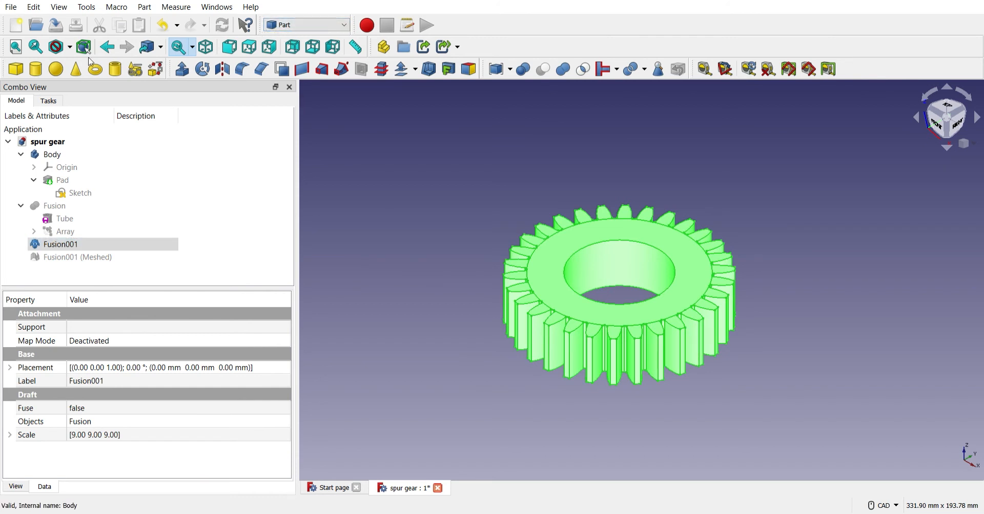
pyautogui.click(82, 259)
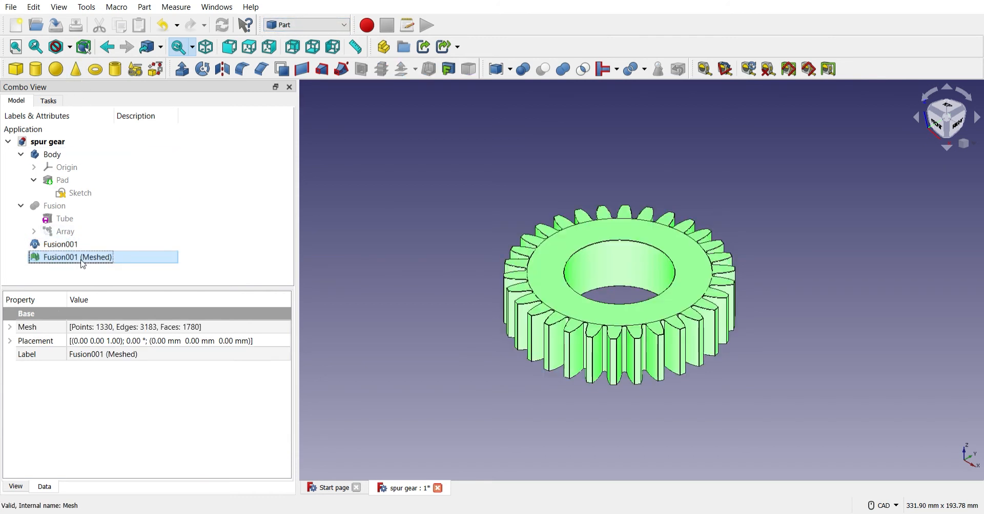
pyautogui.click(70, 245)
pyautogui.scroll(4, 776, 287)
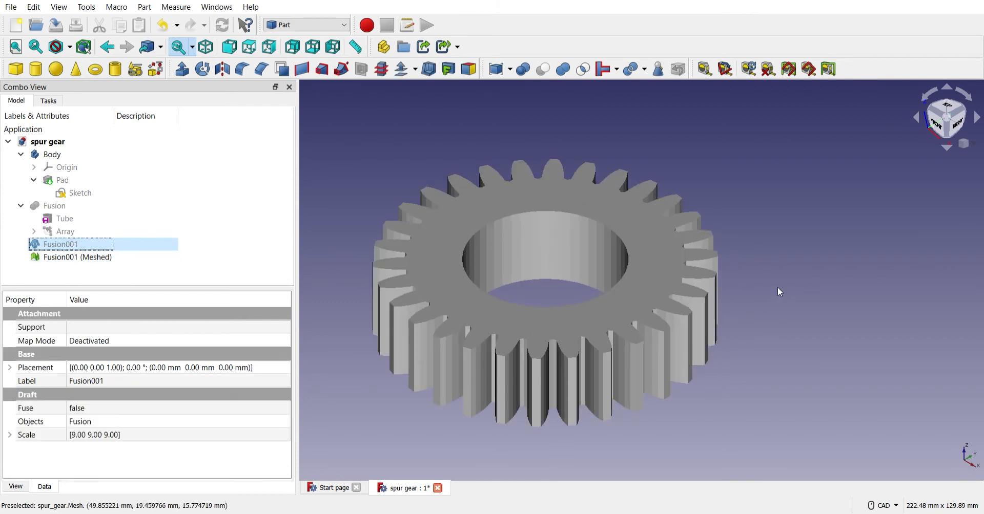
pyautogui.moveTo(867, 289); pyautogui.dragTo(878, 285, button='middle')
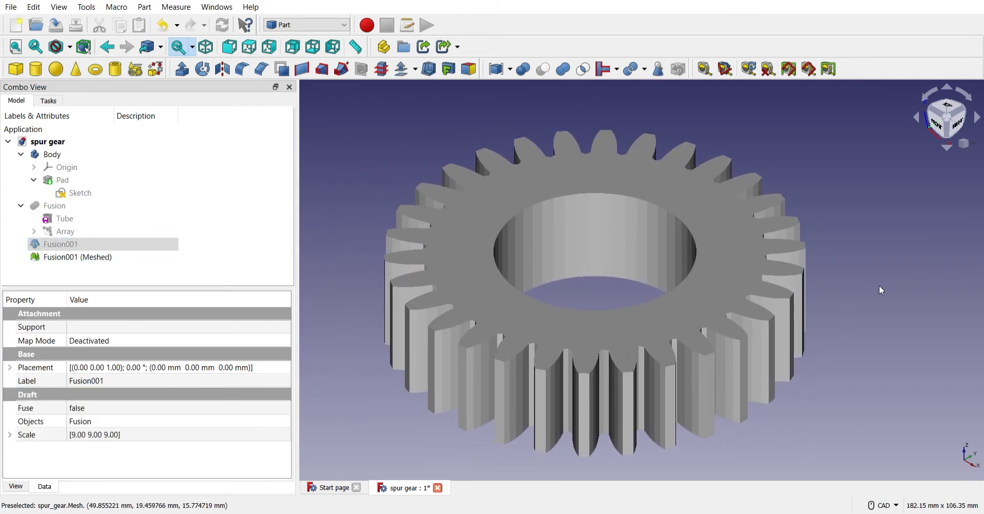
pyautogui.click(12, 15)
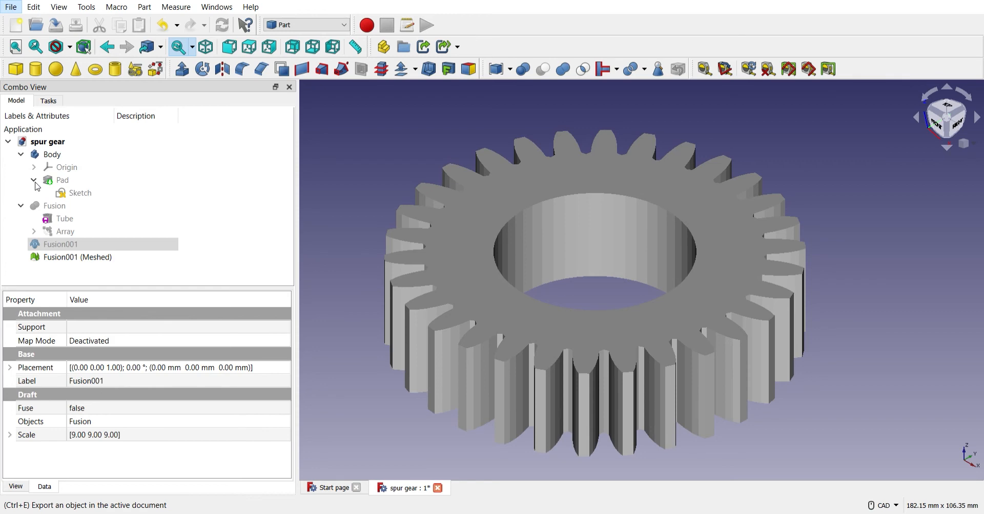
pyautogui.click(804, 140)
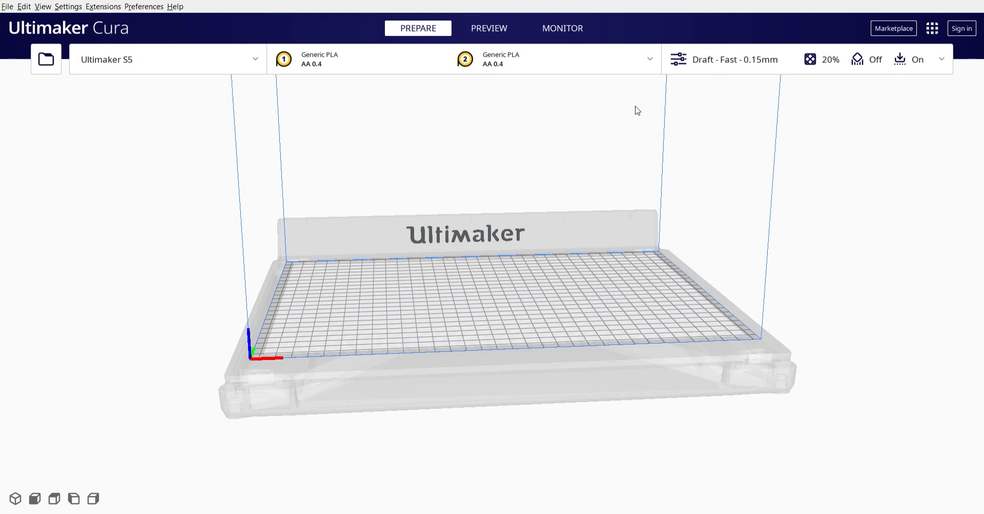
# - Switch to Ultimaker Cura and load the meshed spur gear model onto the build plate
pyautogui.moveTo(637, 111); pyautogui.dragTo(650, 154, button='middle')
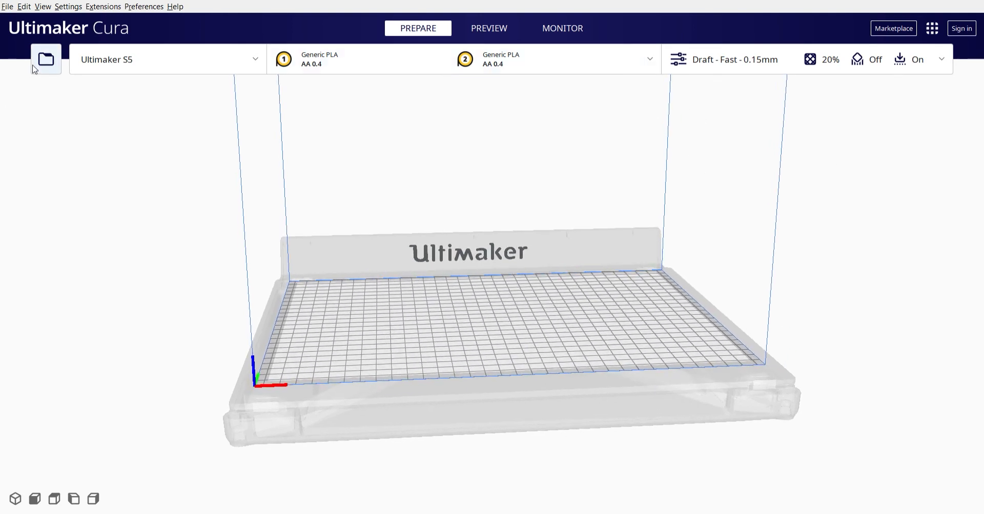
pyautogui.click(36, 64)
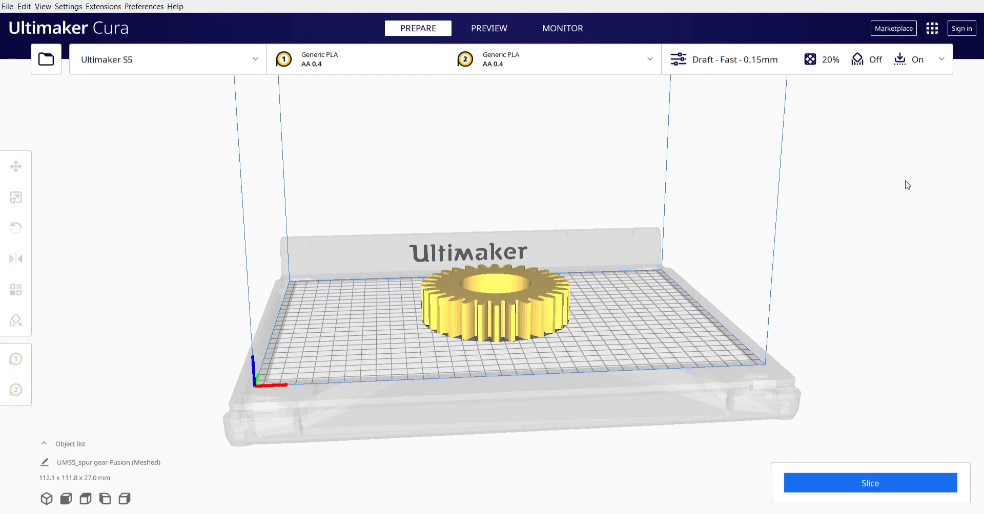
# - Review the print settings for layer height, printing temperature, build plate temperature and print speed, and close them
pyautogui.click(816, 52)
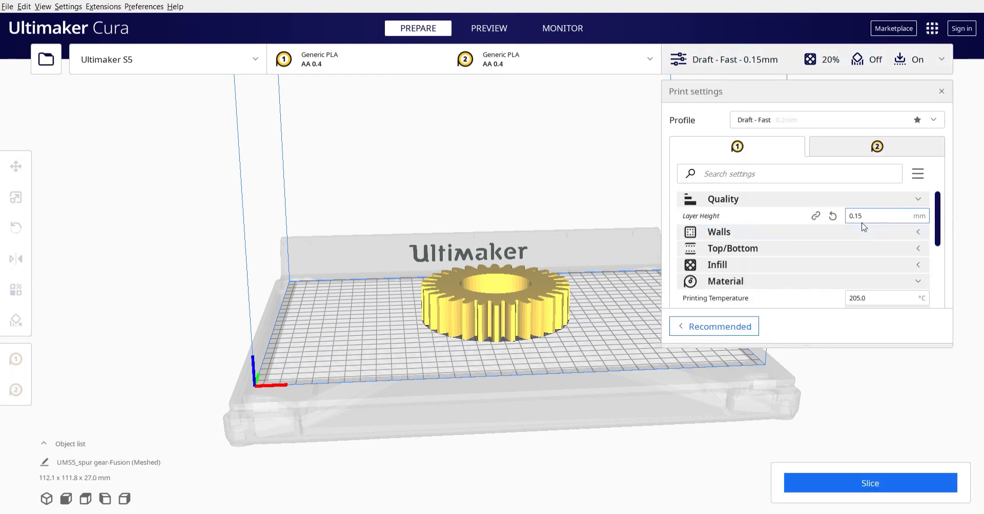
pyautogui.moveTo(864, 227)
pyautogui.scroll(-5, 862, 246)
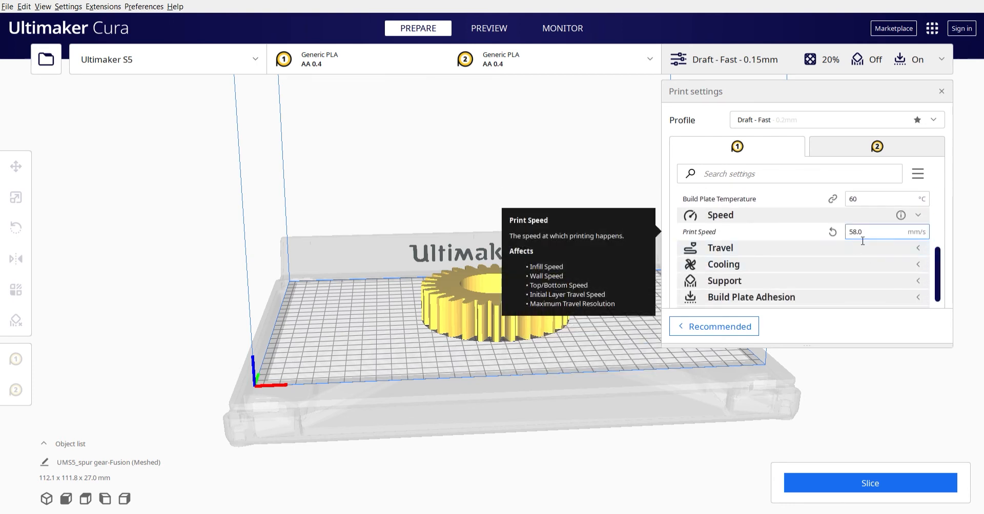
pyautogui.click(725, 71)
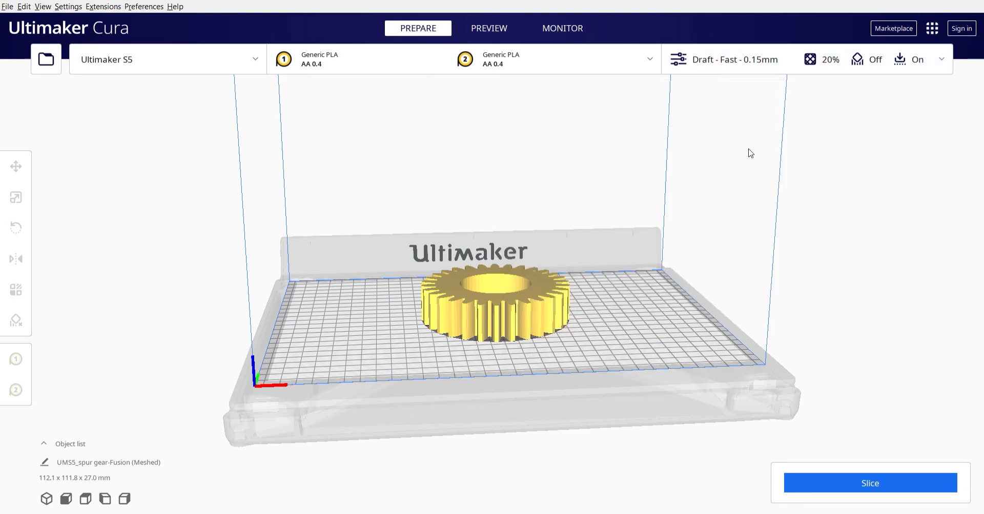
# - Slice the gear with the current settings and open its layer preview
pyautogui.click(875, 483)
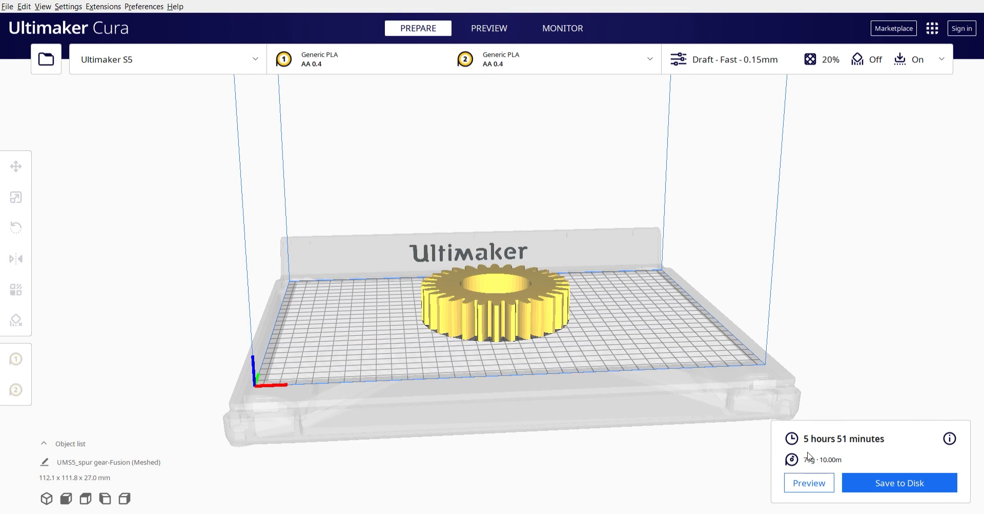
pyautogui.click(804, 486)
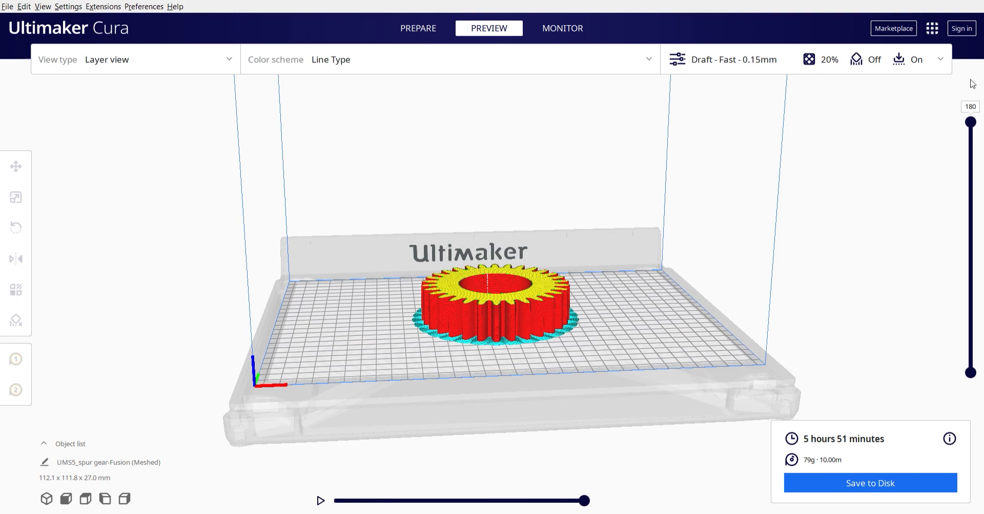
# - Scrub the layer preview down to layer 1, back up to layer 180, and down to layer 103 to inspect the infill
pyautogui.moveTo(970, 123); pyautogui.dragTo(983, 415)
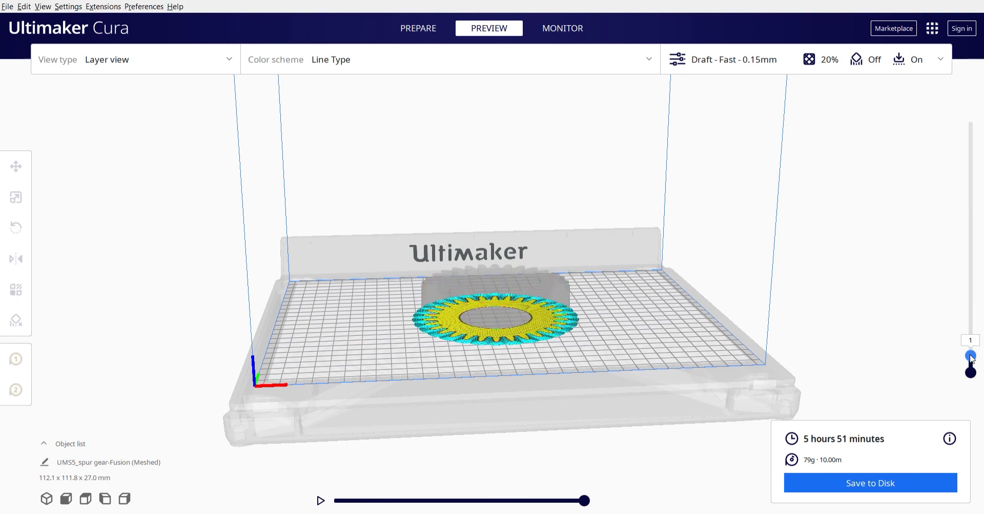
pyautogui.moveTo(973, 357); pyautogui.dragTo(979, 118)
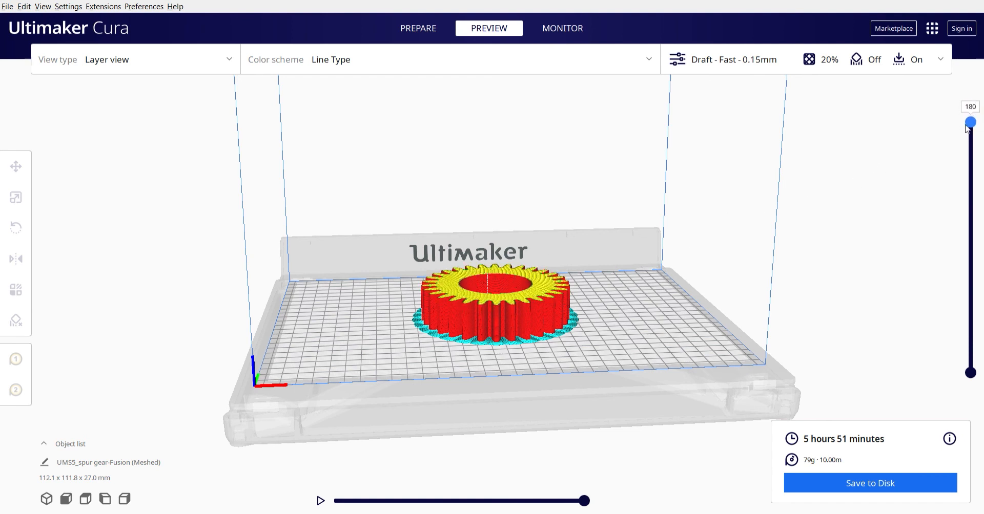
pyautogui.moveTo(969, 123); pyautogui.dragTo(970, 223)
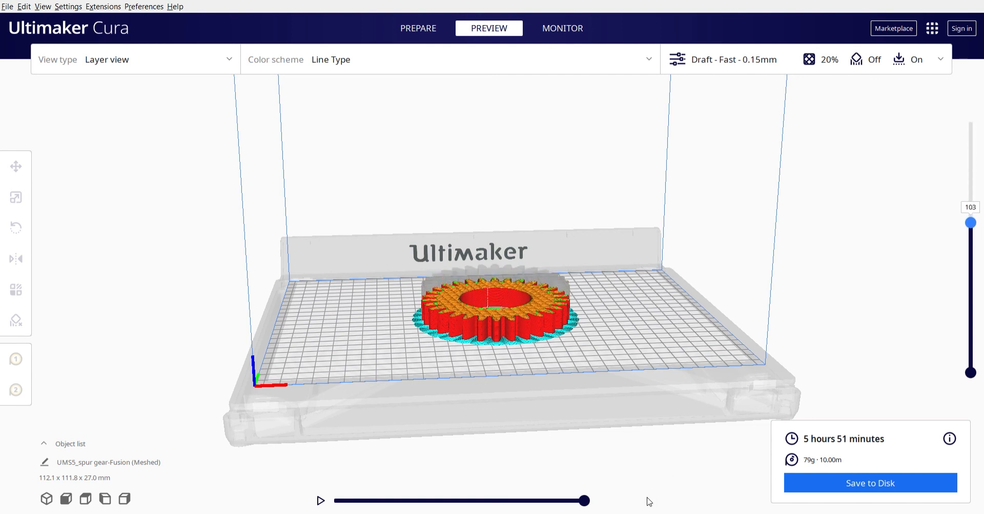
# - Simulate the toolpath of layer 103 from its start to its end
pyautogui.click(319, 499)
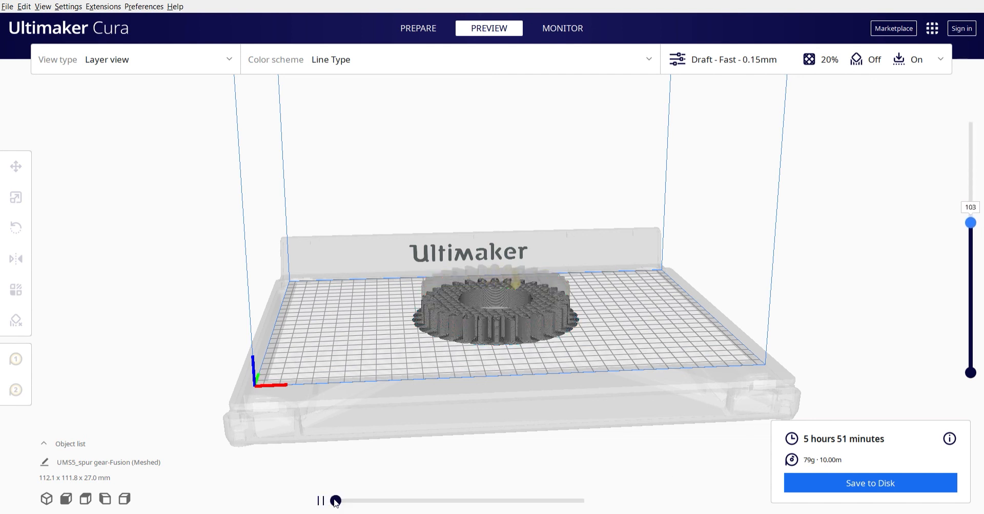
pyautogui.click(335, 501)
pyautogui.moveTo(339, 502); pyautogui.dragTo(590, 485)
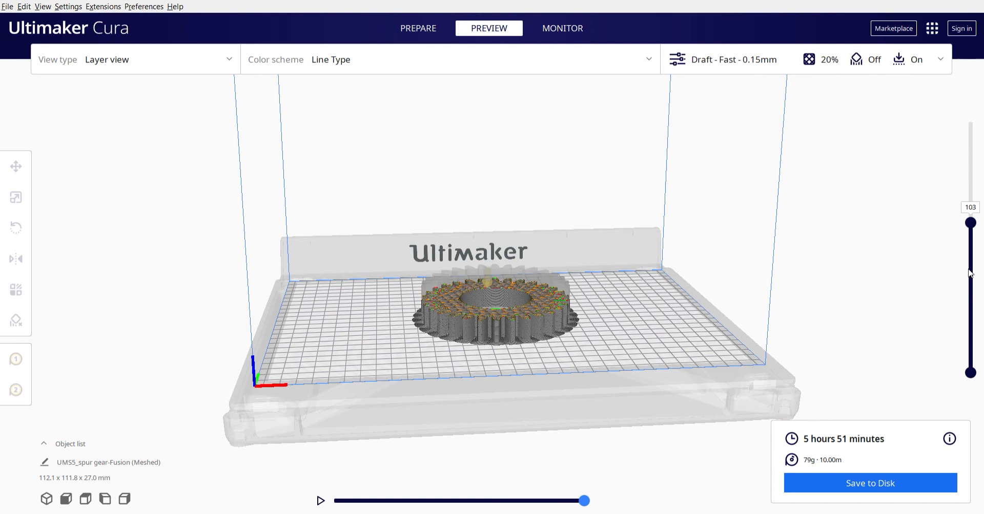
# - Return the layer preview to layer 180 and inspect the complete sliced gear from above
pyautogui.moveTo(972, 225); pyautogui.dragTo(981, 107)
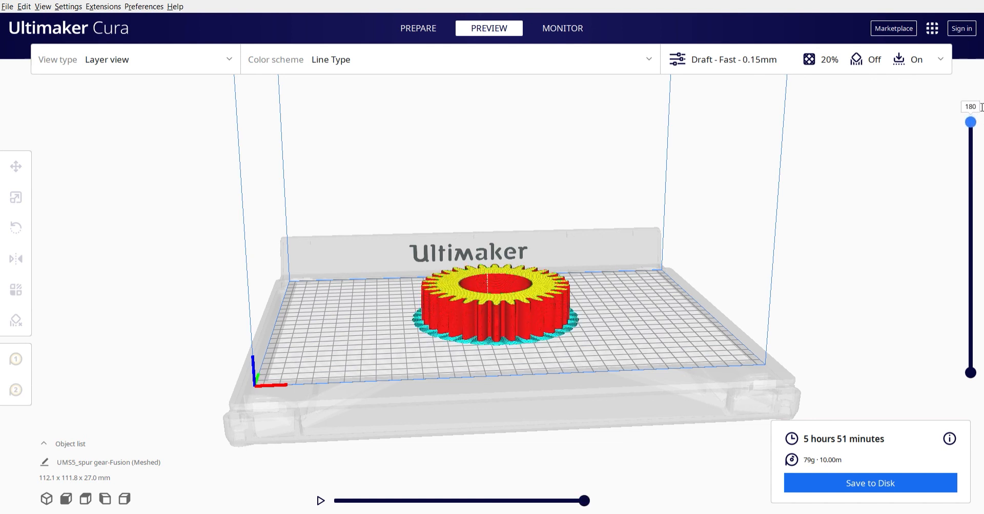
pyautogui.scroll(4, 531, 346)
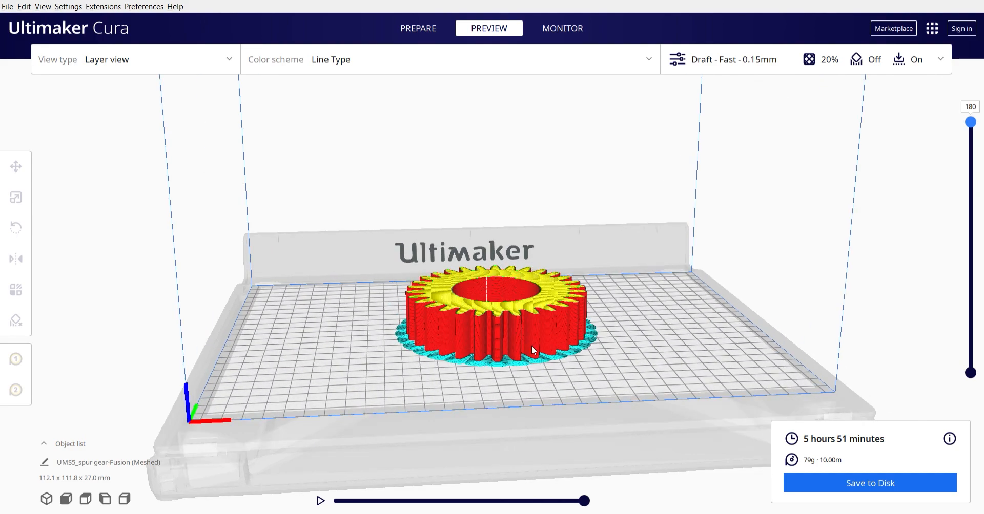
pyautogui.moveTo(652, 282); pyautogui.dragTo(640, 369, button='right')
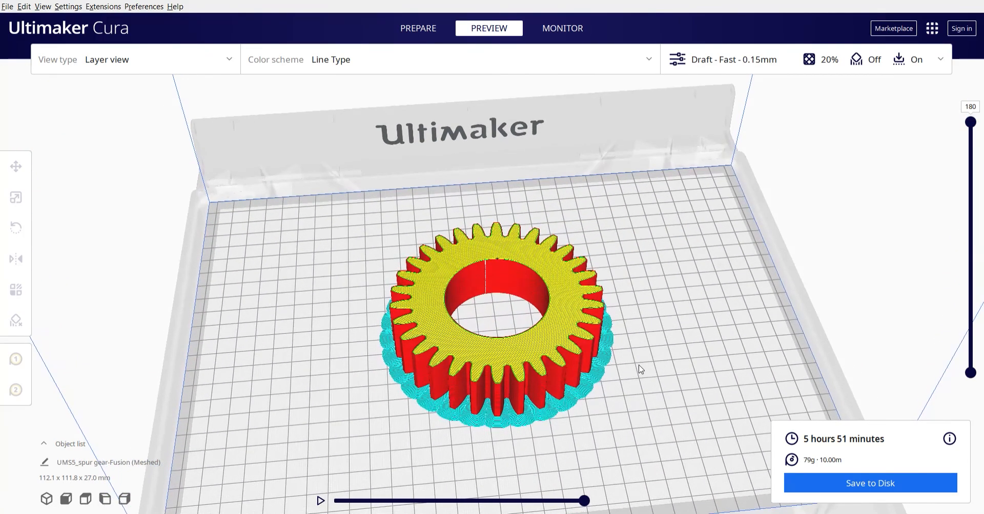